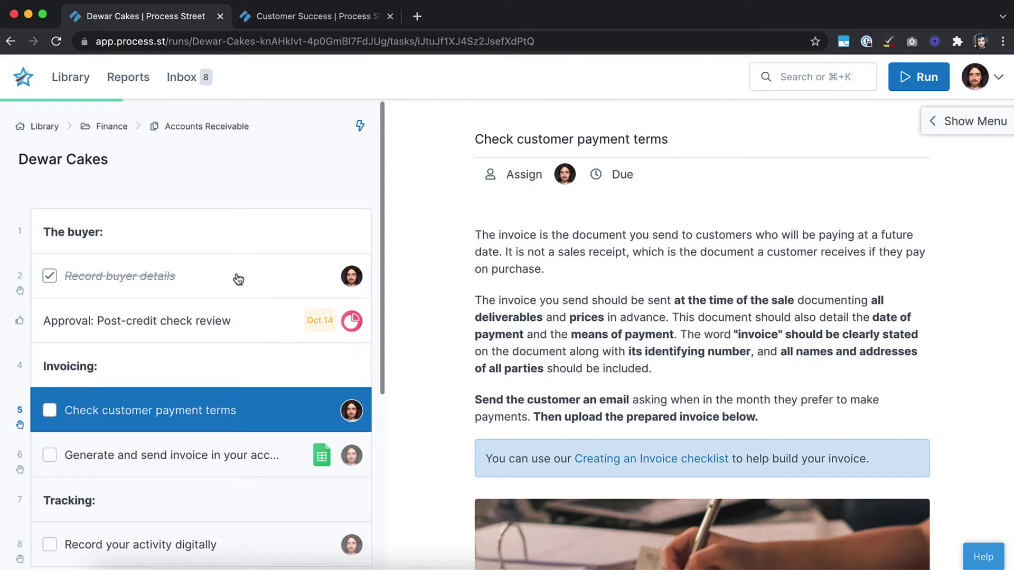
# - Answer Yes to 'Has the Email Been Sent?' and return to the Library folder list
pyautogui.scroll(-3, 231, 359)
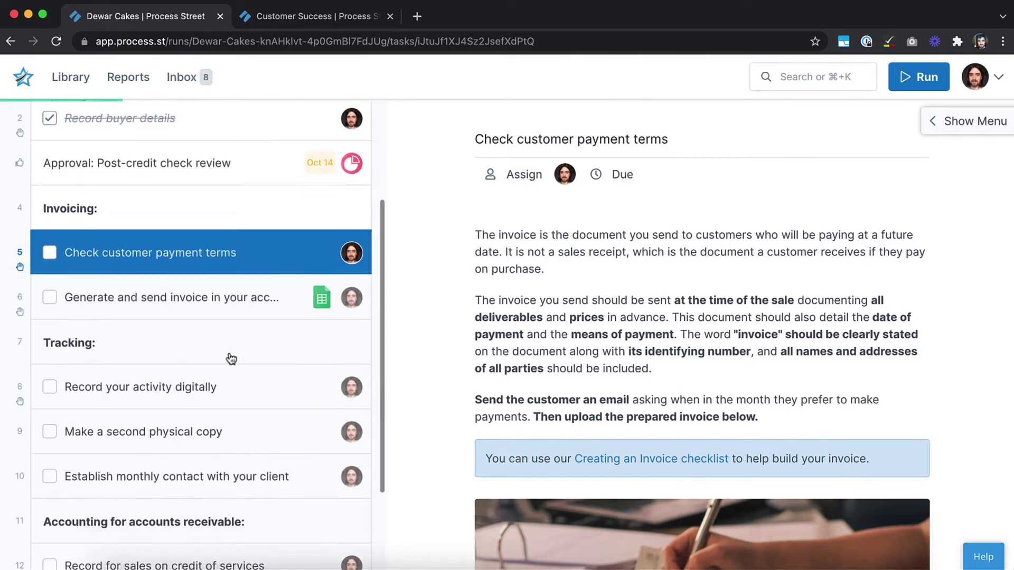
pyautogui.scroll(-3, 232, 359)
pyautogui.scroll(5, 231, 352)
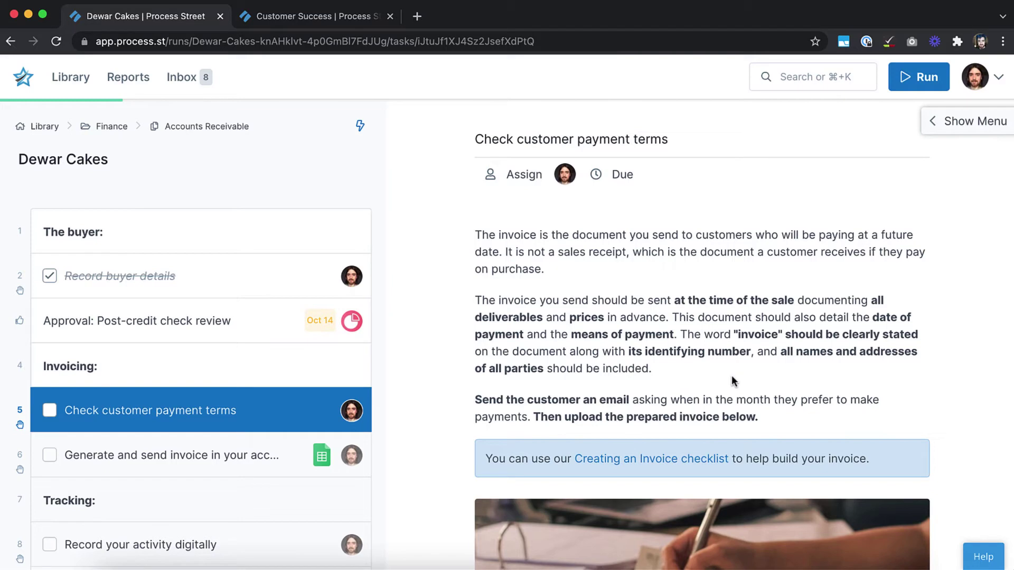
pyautogui.scroll(-10, 731, 375)
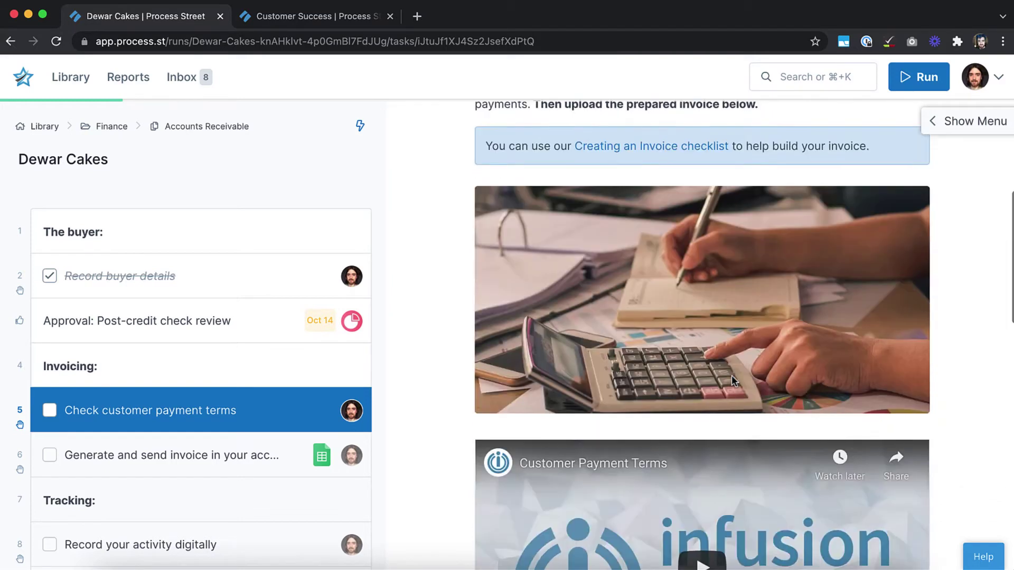
pyautogui.scroll(-10, 732, 379)
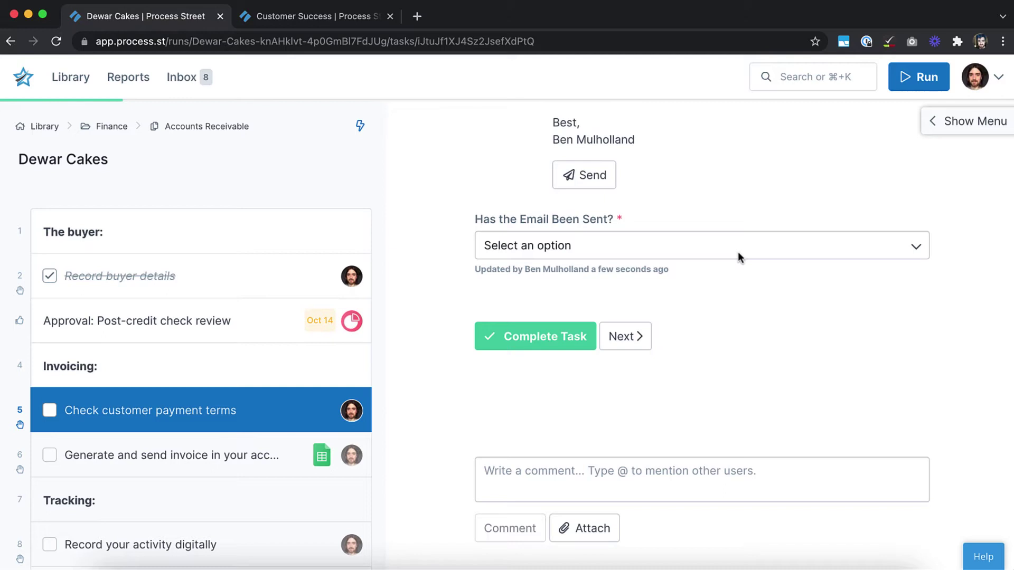
pyautogui.click(723, 246)
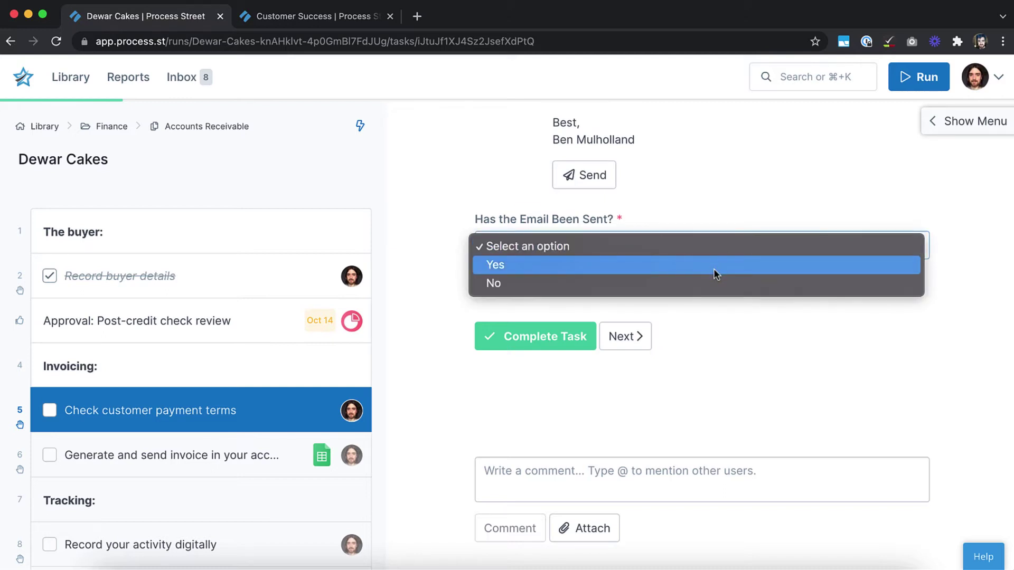
pyautogui.click(714, 269)
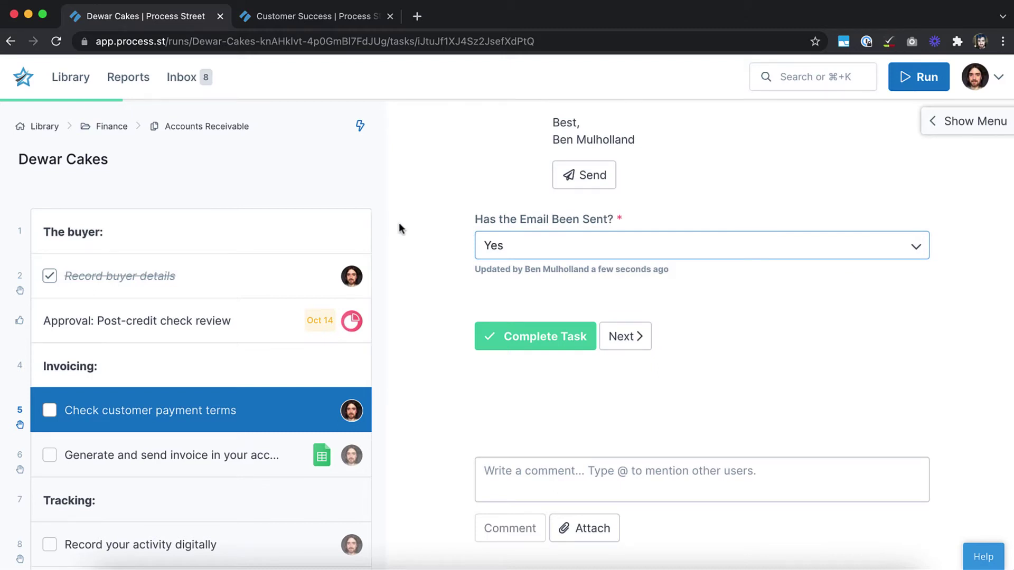
pyautogui.click(77, 90)
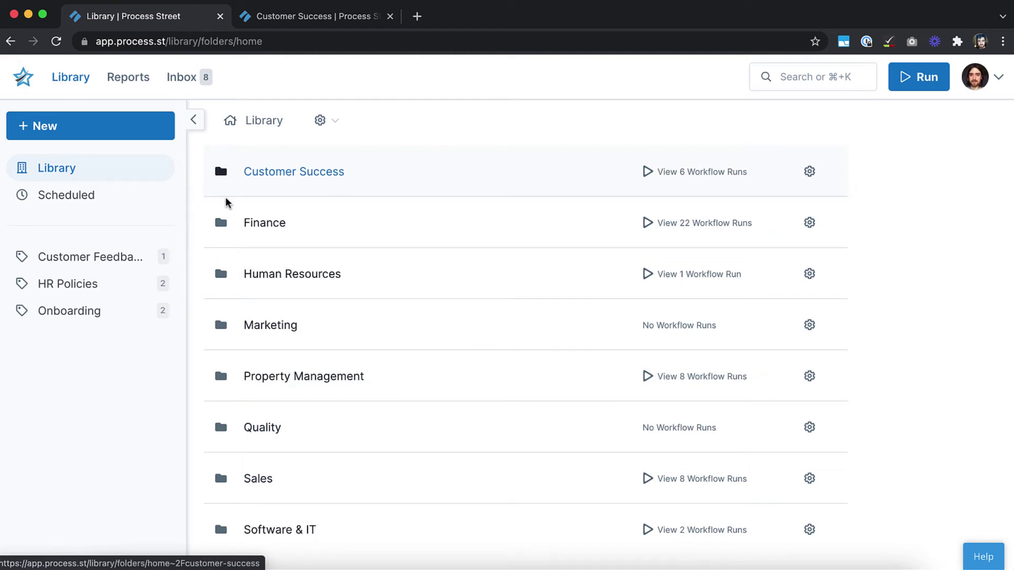
# - Open the Library's + New menu to see Blank Workflow, Workflow, Page and Folder
pyautogui.click(100, 139)
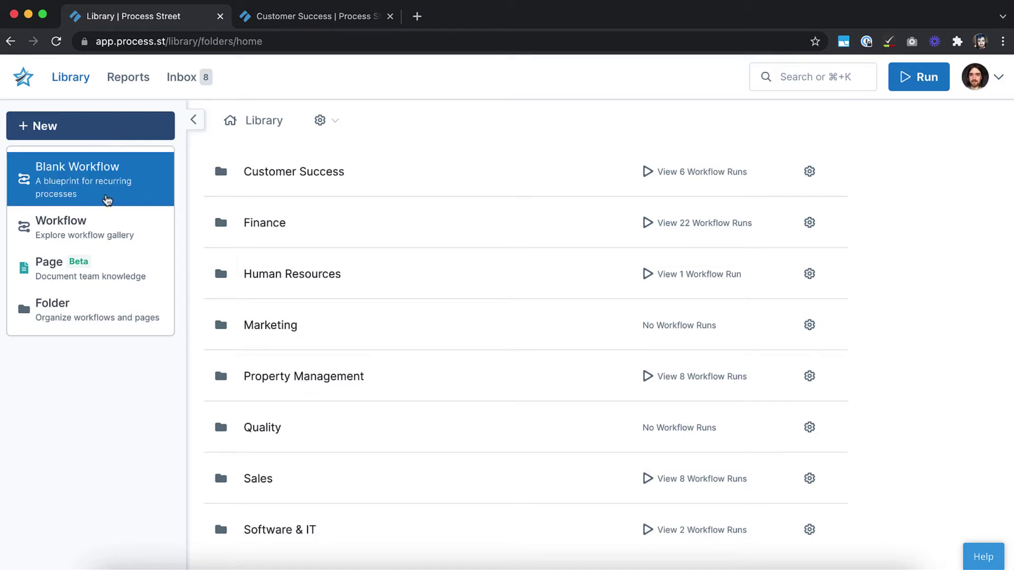
# - Show the Customer Success workflow templates and search them for 'onboarding'
pyautogui.click(116, 229)
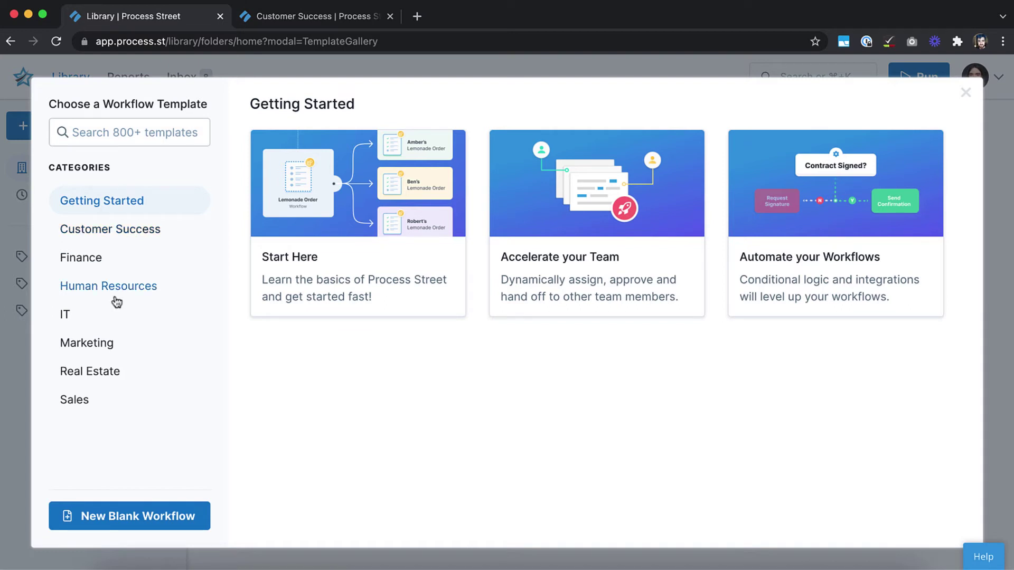
pyautogui.click(115, 230)
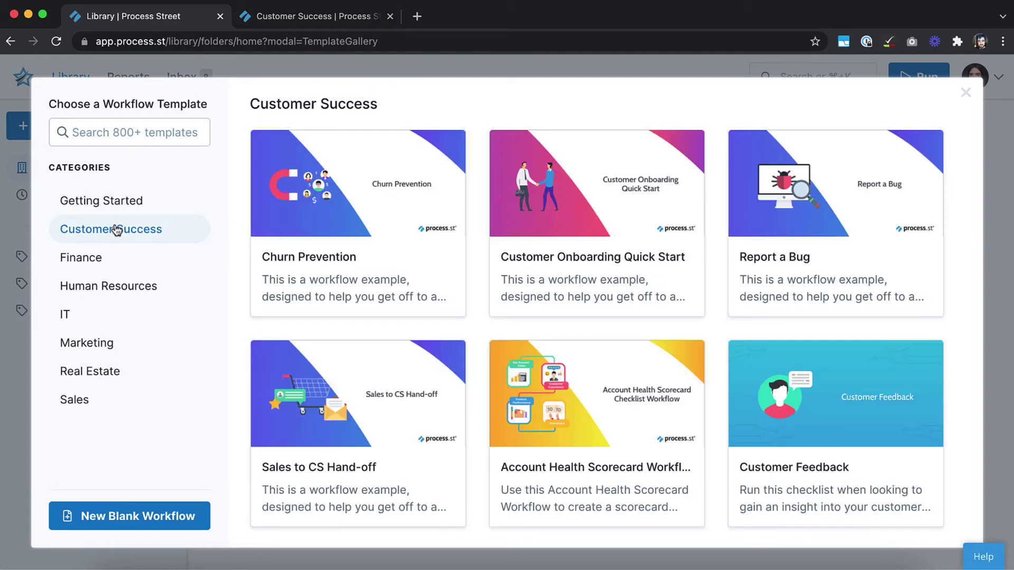
pyautogui.click(115, 134)
pyautogui.write('onboarding')
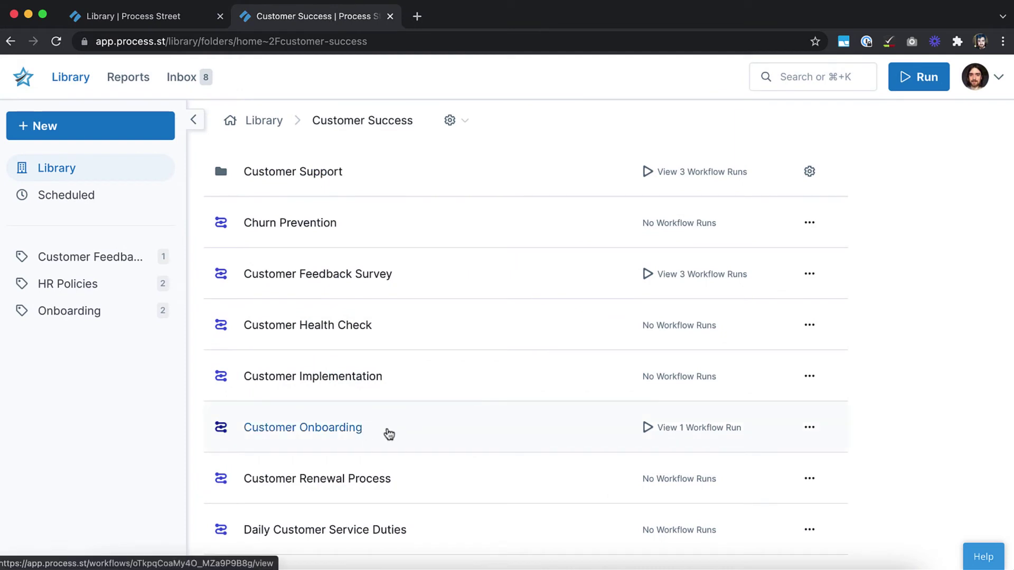
# - Open the Customer Onboarding workflow from the Customer Success folder list
pyautogui.click(389, 434)
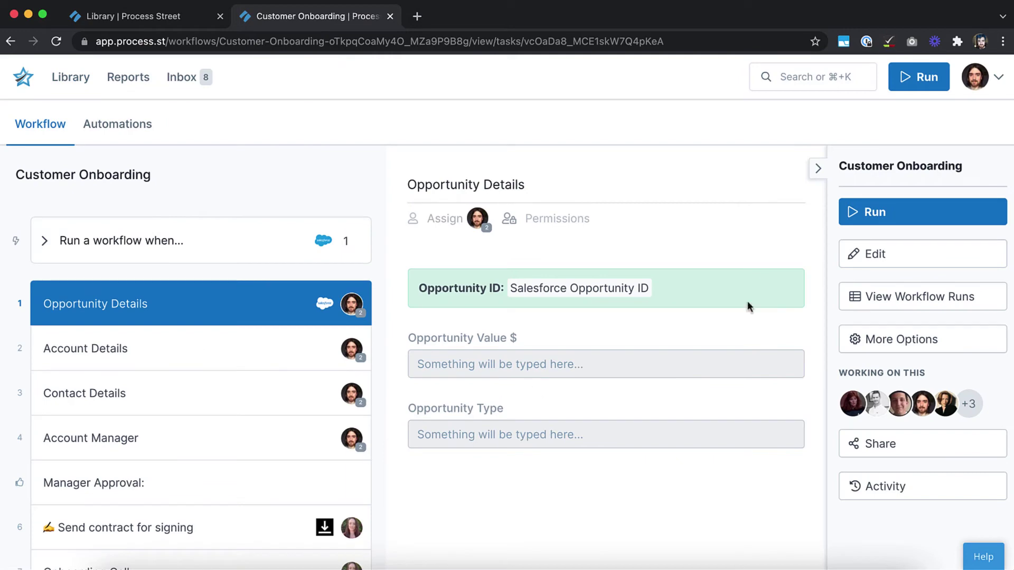
pyautogui.click(896, 264)
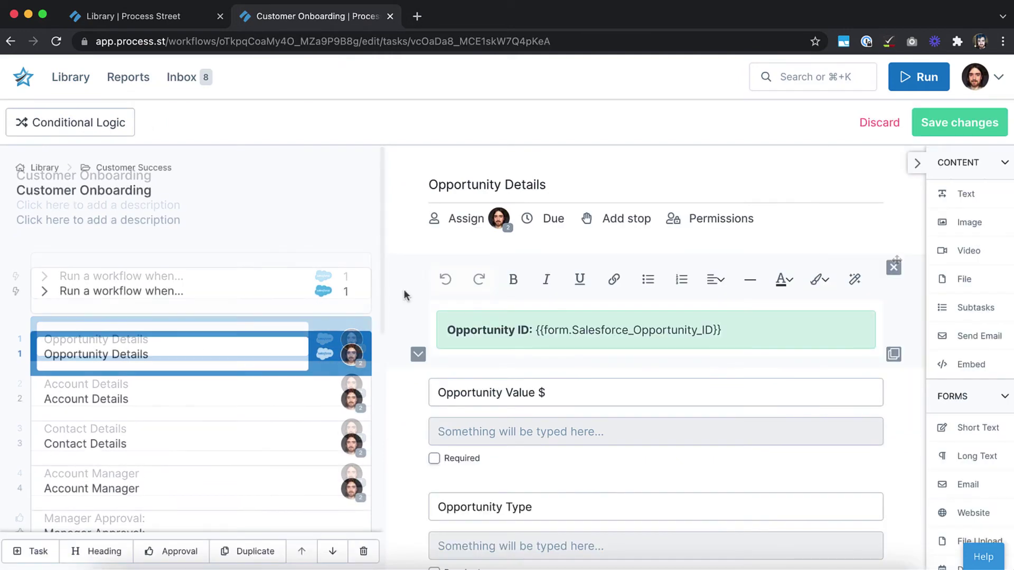
pyautogui.click(28, 553)
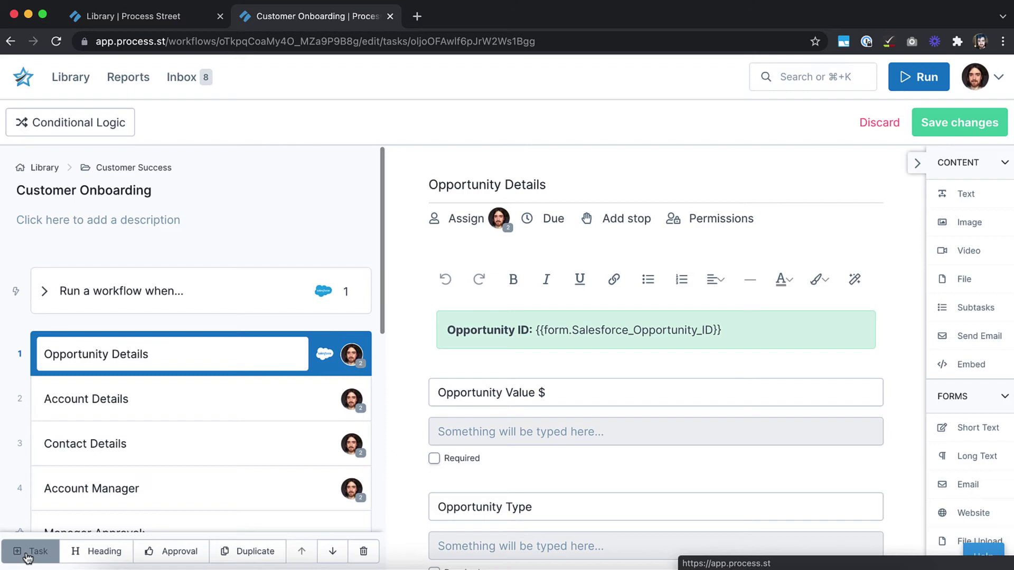
pyautogui.click(101, 552)
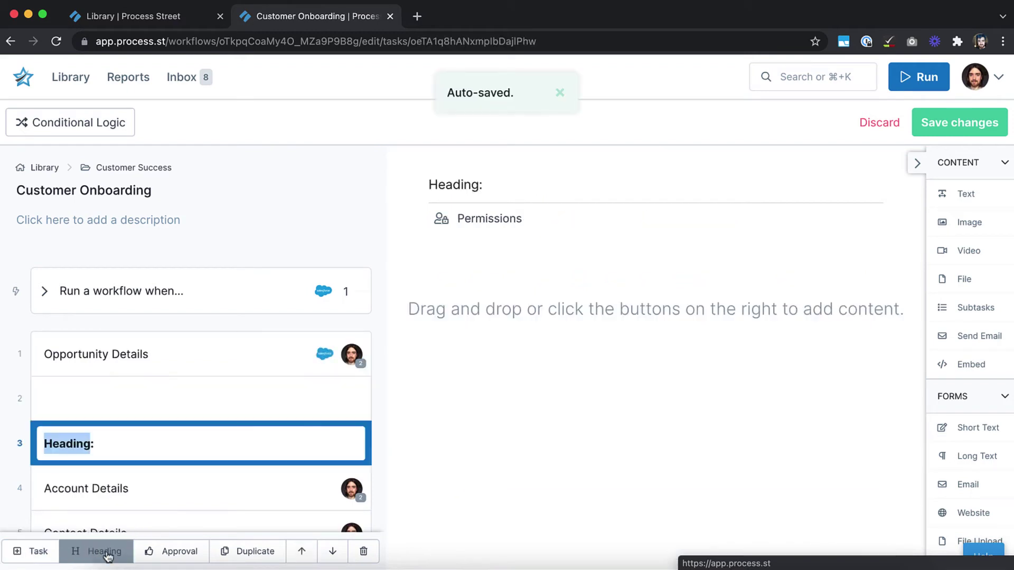
pyautogui.click(170, 554)
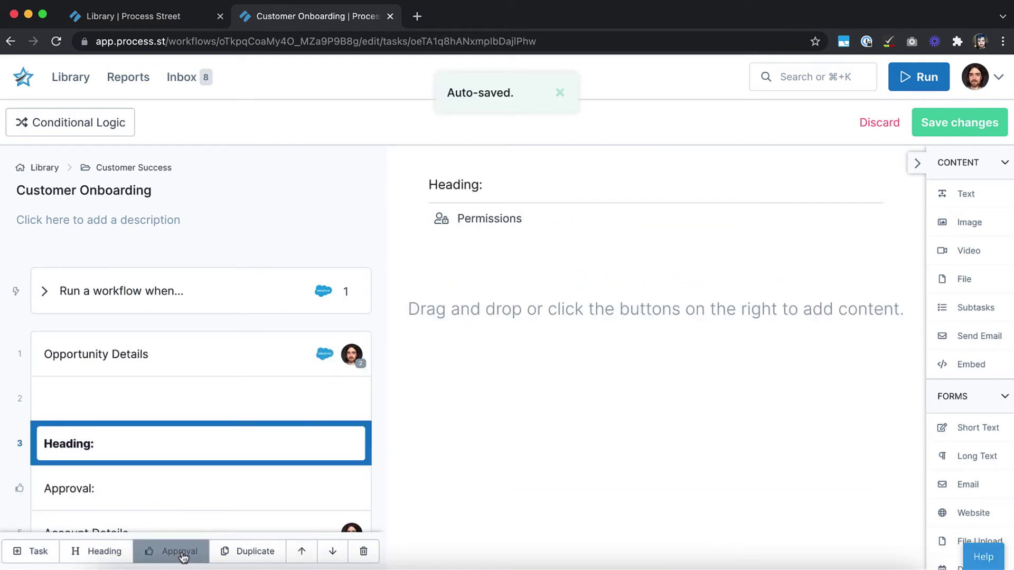
pyautogui.click(301, 554)
pyautogui.click(249, 551)
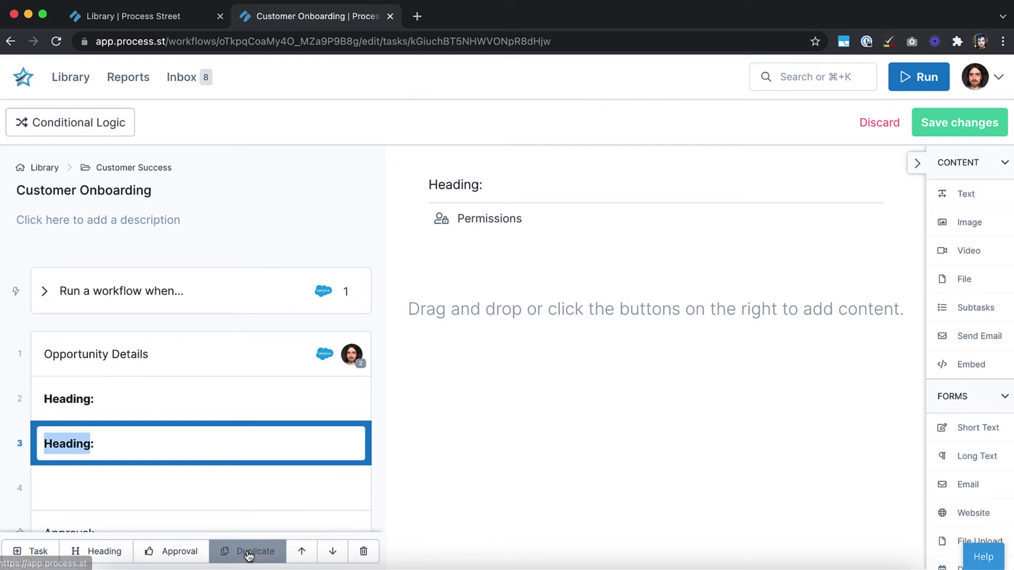
pyautogui.click(364, 551)
pyautogui.click(622, 180)
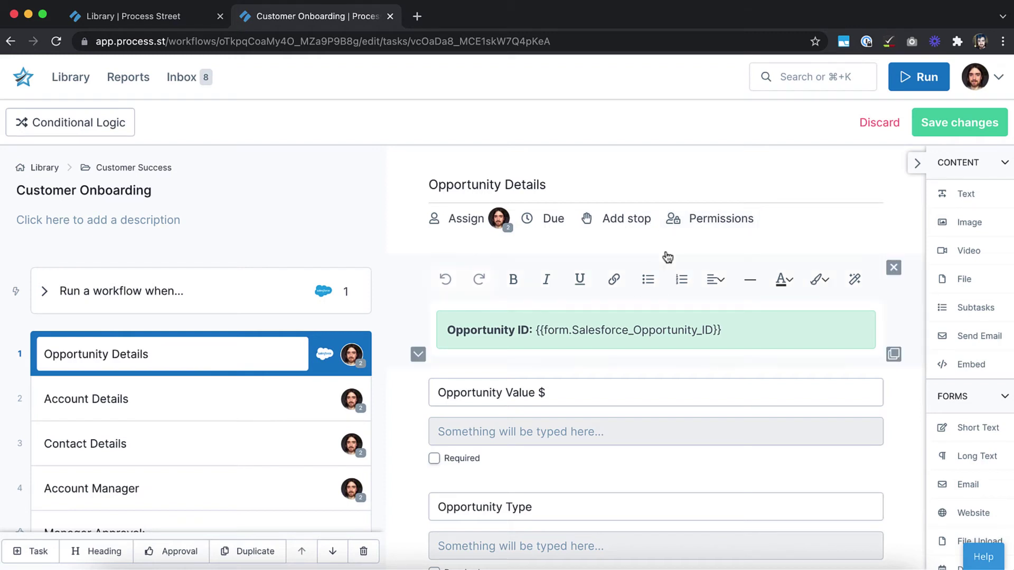
pyautogui.click(259, 354)
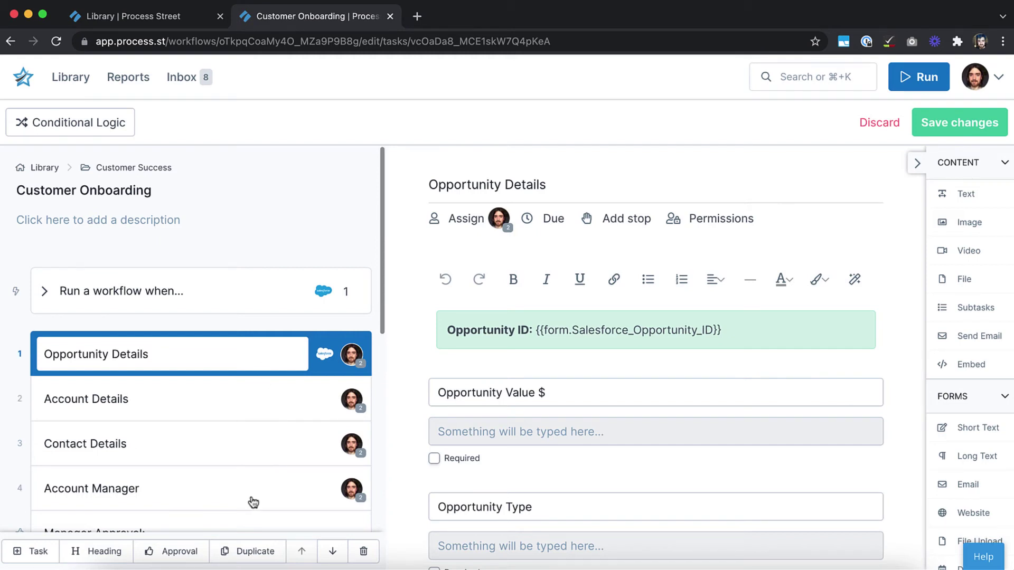
pyautogui.keyDown('shift'); pyautogui.click(252, 497); pyautogui.keyUp('shift')
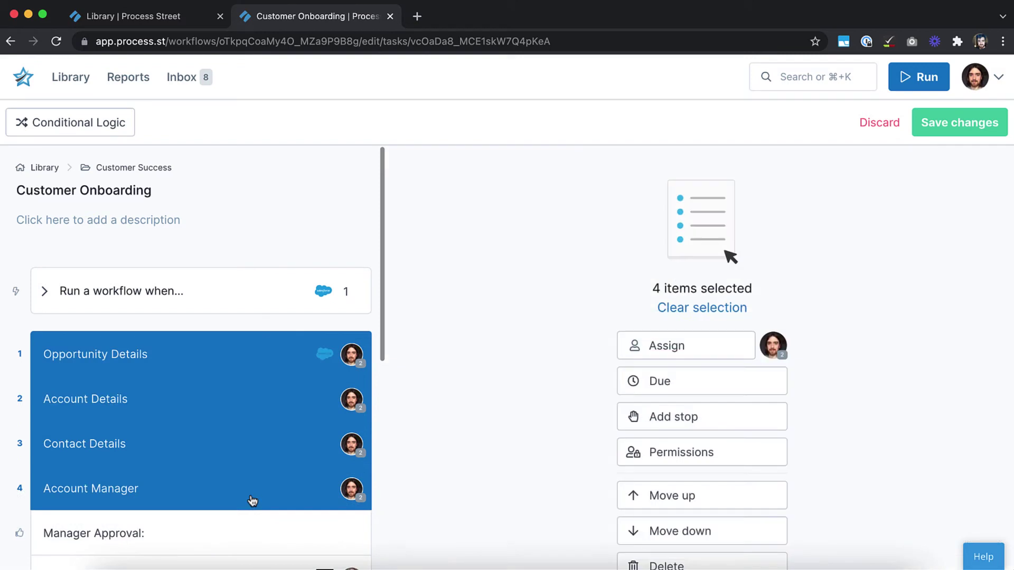
pyautogui.keyDown('super'); pyautogui.click(234, 408); pyautogui.keyUp('super')
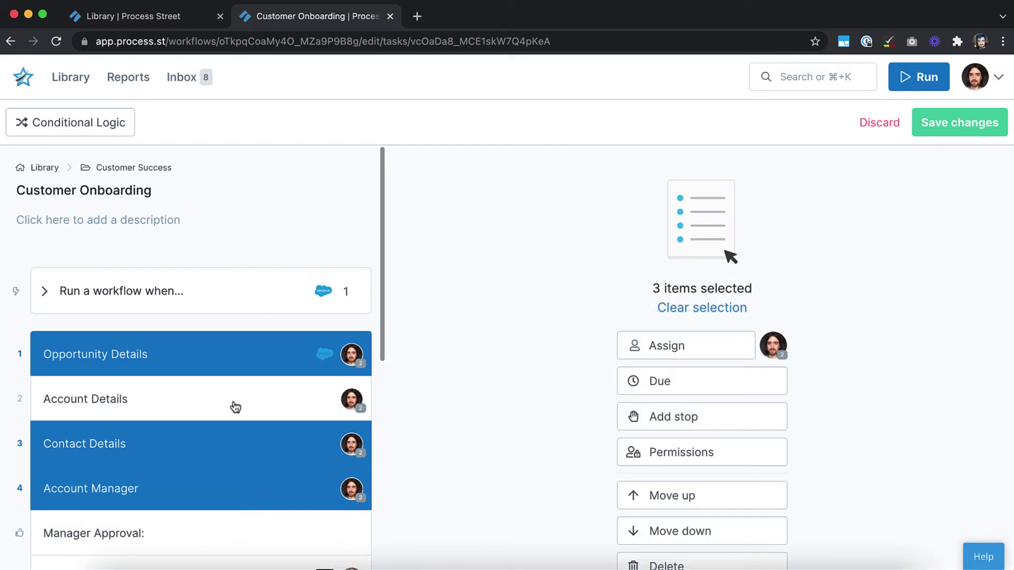
pyautogui.keyDown('super'); pyautogui.click(229, 446); pyautogui.keyUp('super')
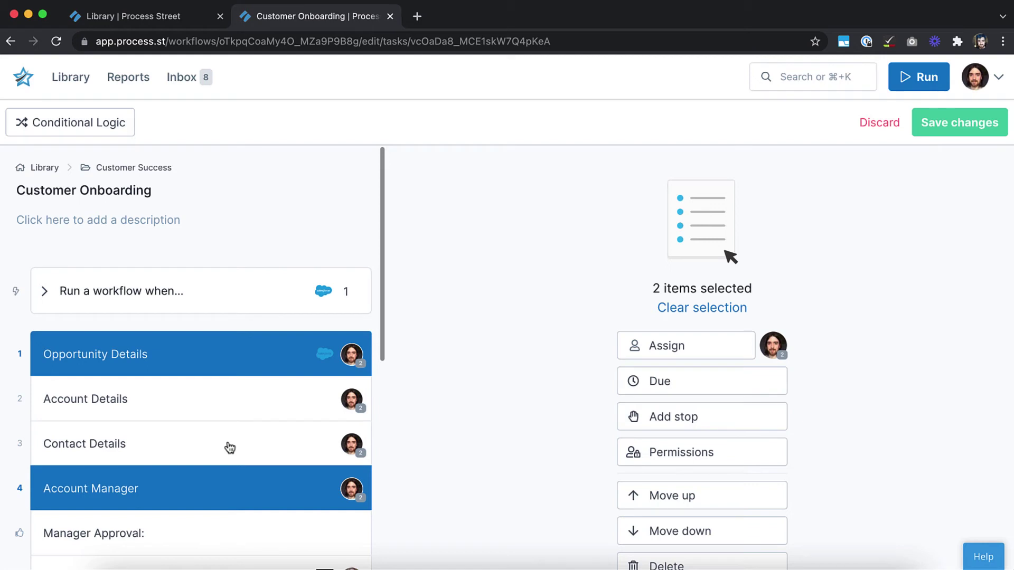
pyautogui.press('Escape')
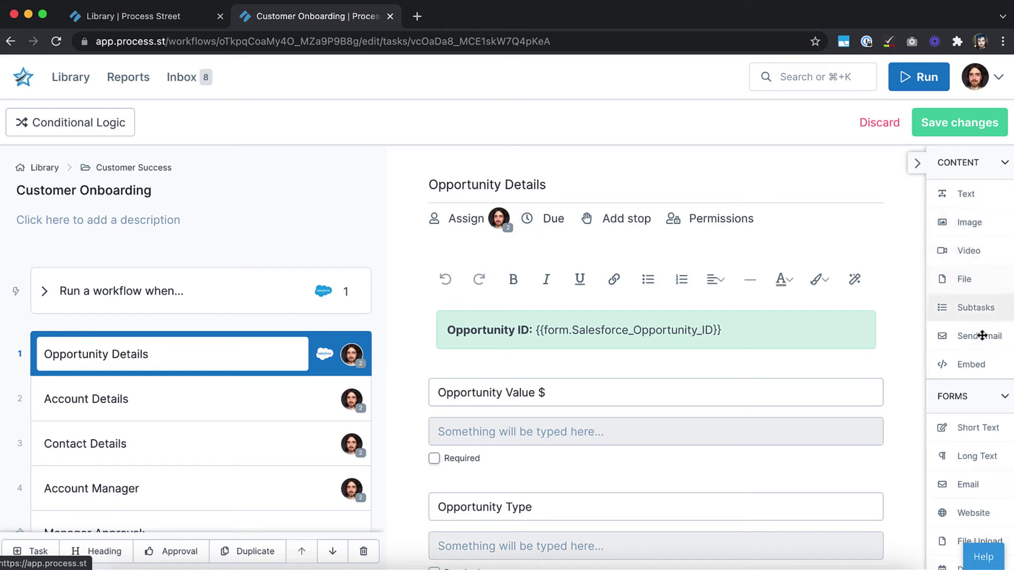
# - In the Opportunity ID text block, select the Salesforce Opportunity ID merge tag to edit the note
pyautogui.scroll(-4, 979, 339)
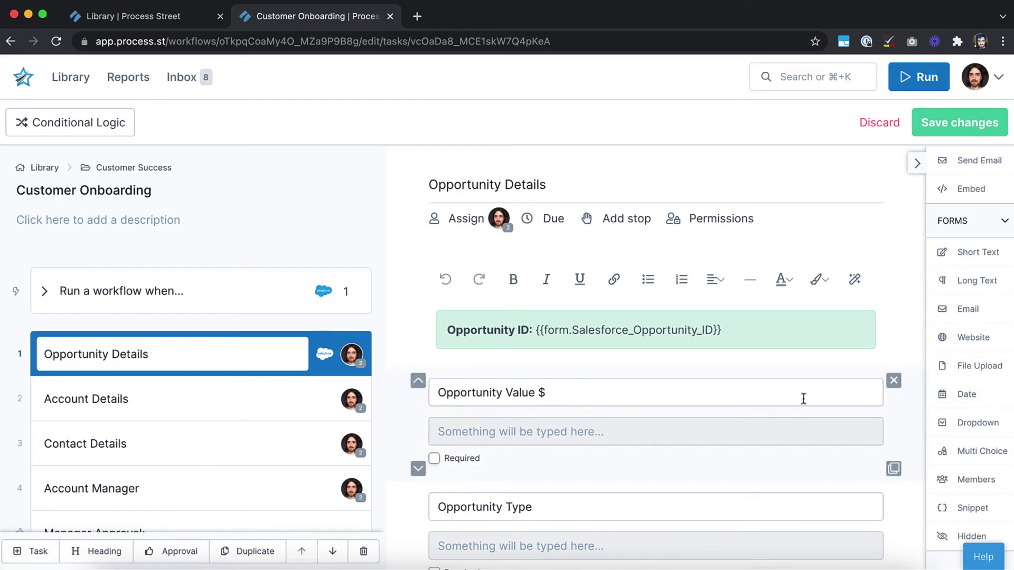
pyautogui.click(803, 397)
pyautogui.scroll(-3, 803, 404)
pyautogui.click(724, 186)
pyautogui.hotkey('shift', 'alt', 'Left')
pyautogui.hotkey('shift', 'alt', 'Left')
pyautogui.hotkey('shift', 'alt', 'Left')
pyautogui.hotkey('shift', 'alt', 'Left')
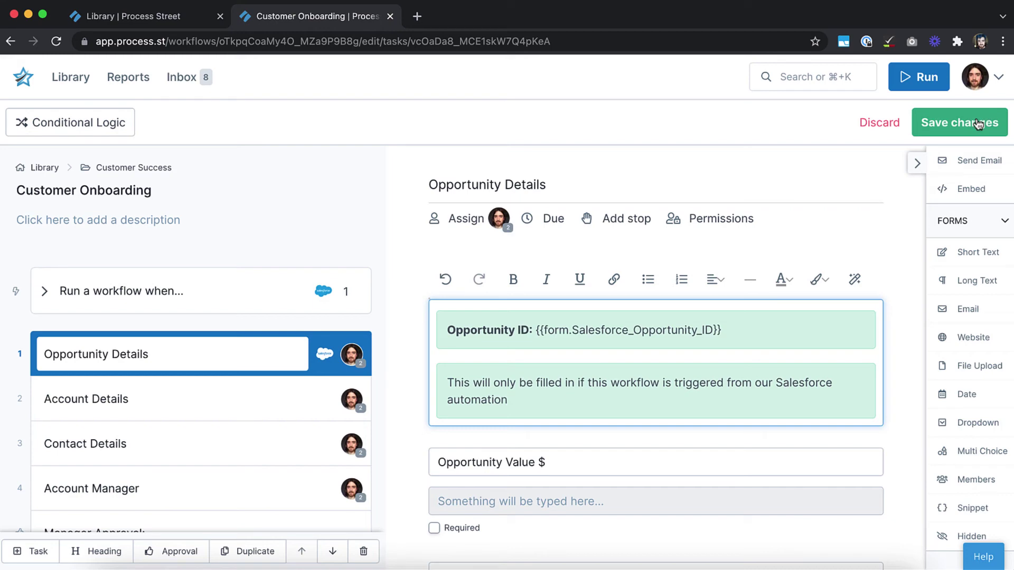
# - Save the Customer Onboarding changes and confirm 'Sure do!' to update the one in-progress run
pyautogui.click(976, 122)
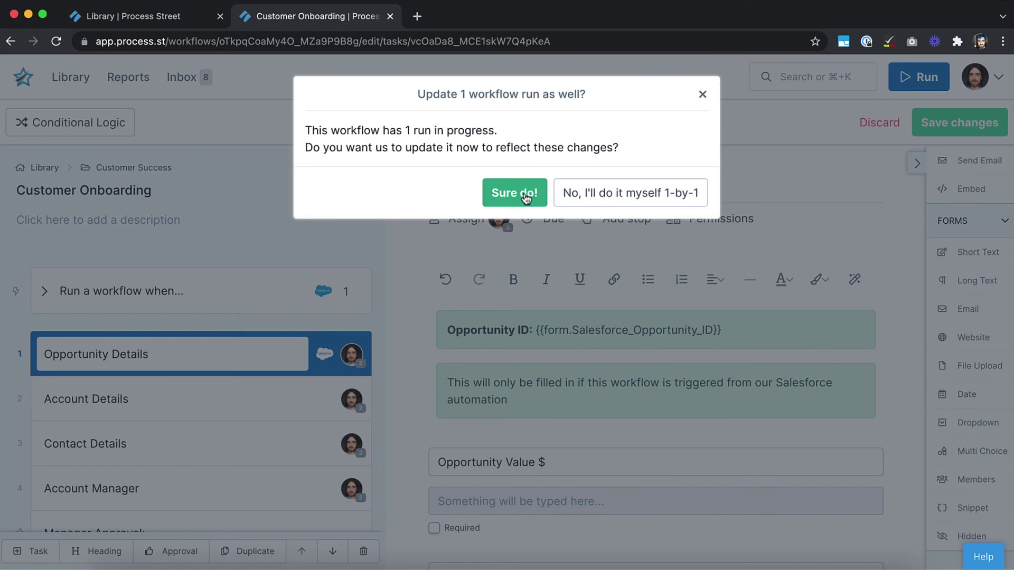
pyautogui.click(618, 202)
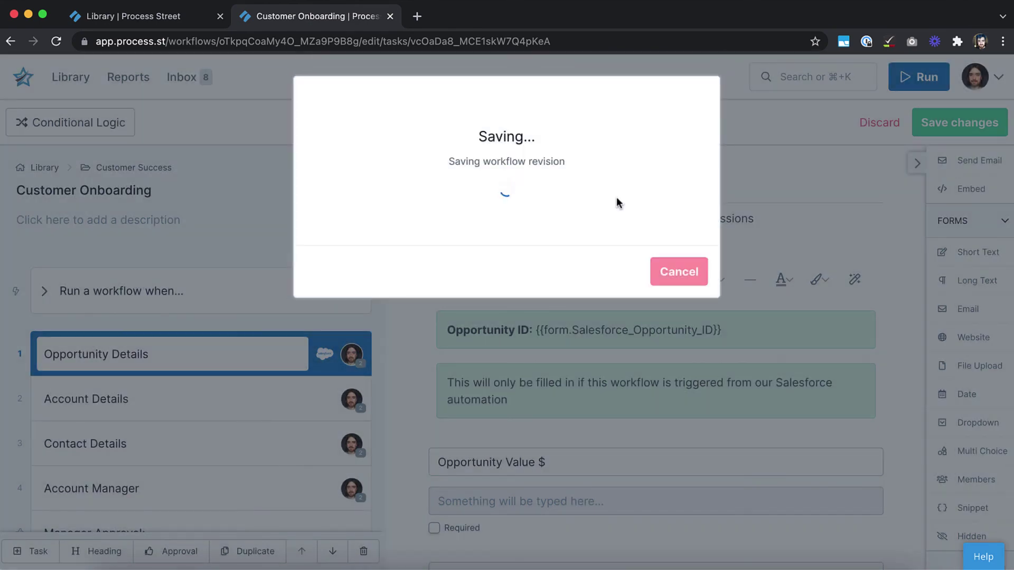